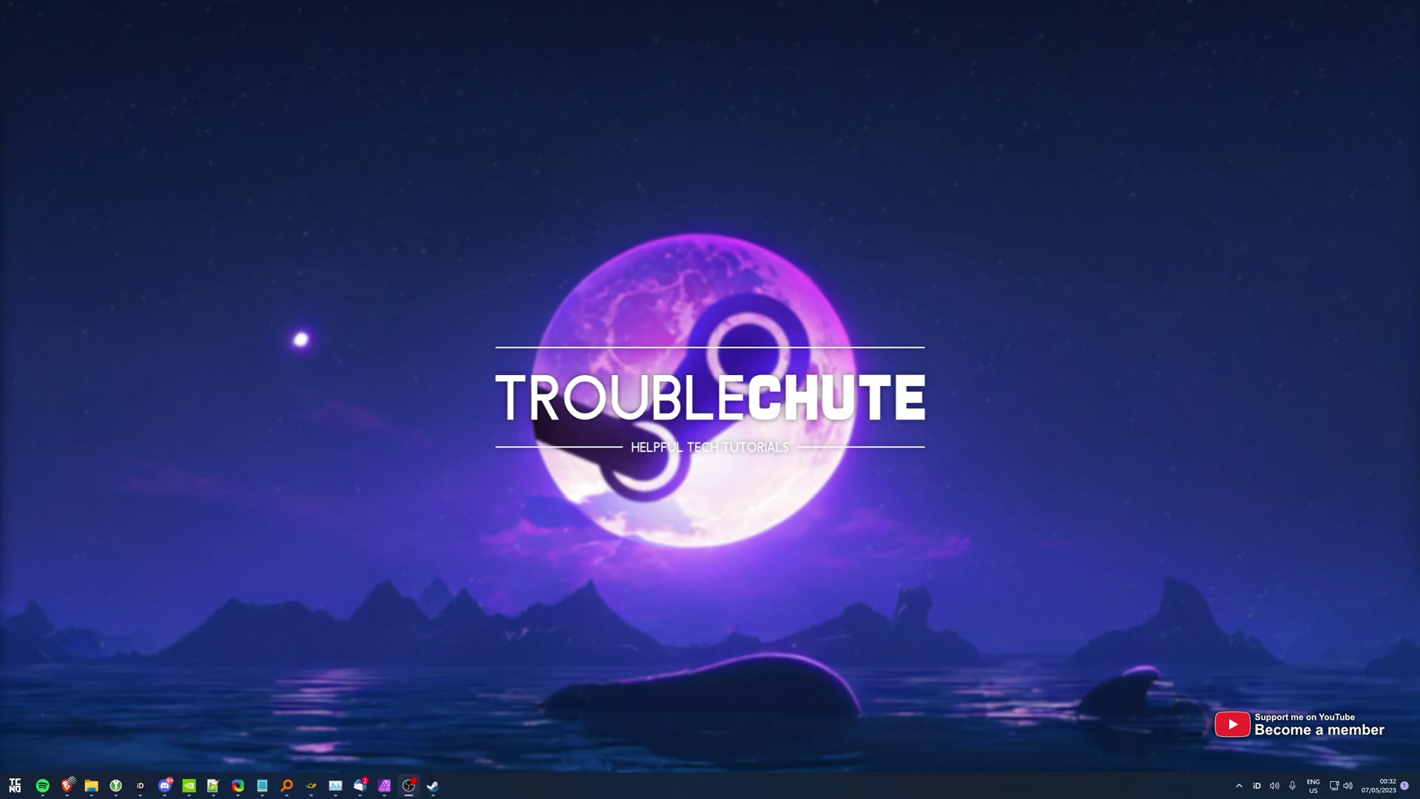
Step: Reach Steam's Downloads settings page showing Clear Download Cache via the Steam menu
{"action": "left_click", "coordinate": [433, 787]}
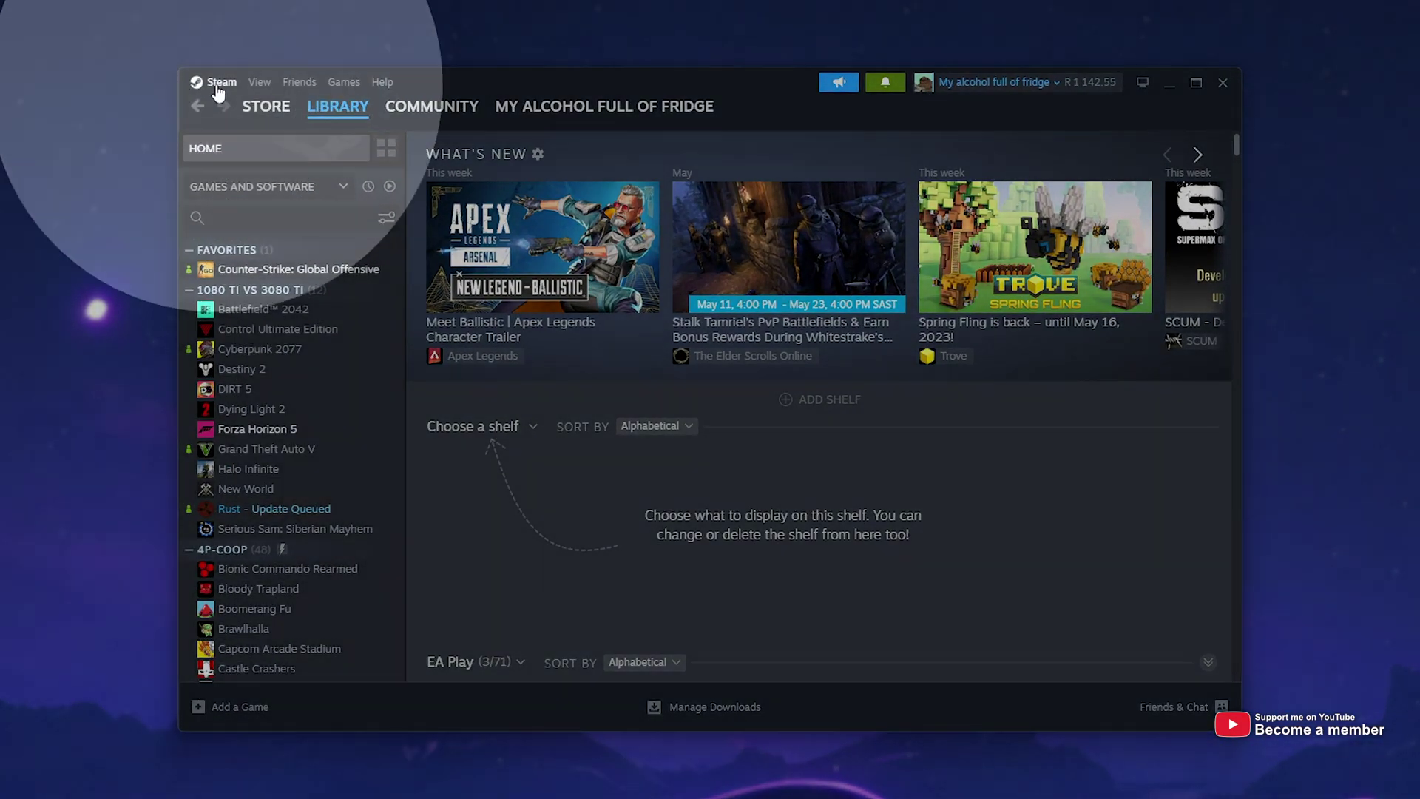
{"action": "left_click", "coordinate": [222, 81]}
{"action": "left_click", "coordinate": [221, 246]}
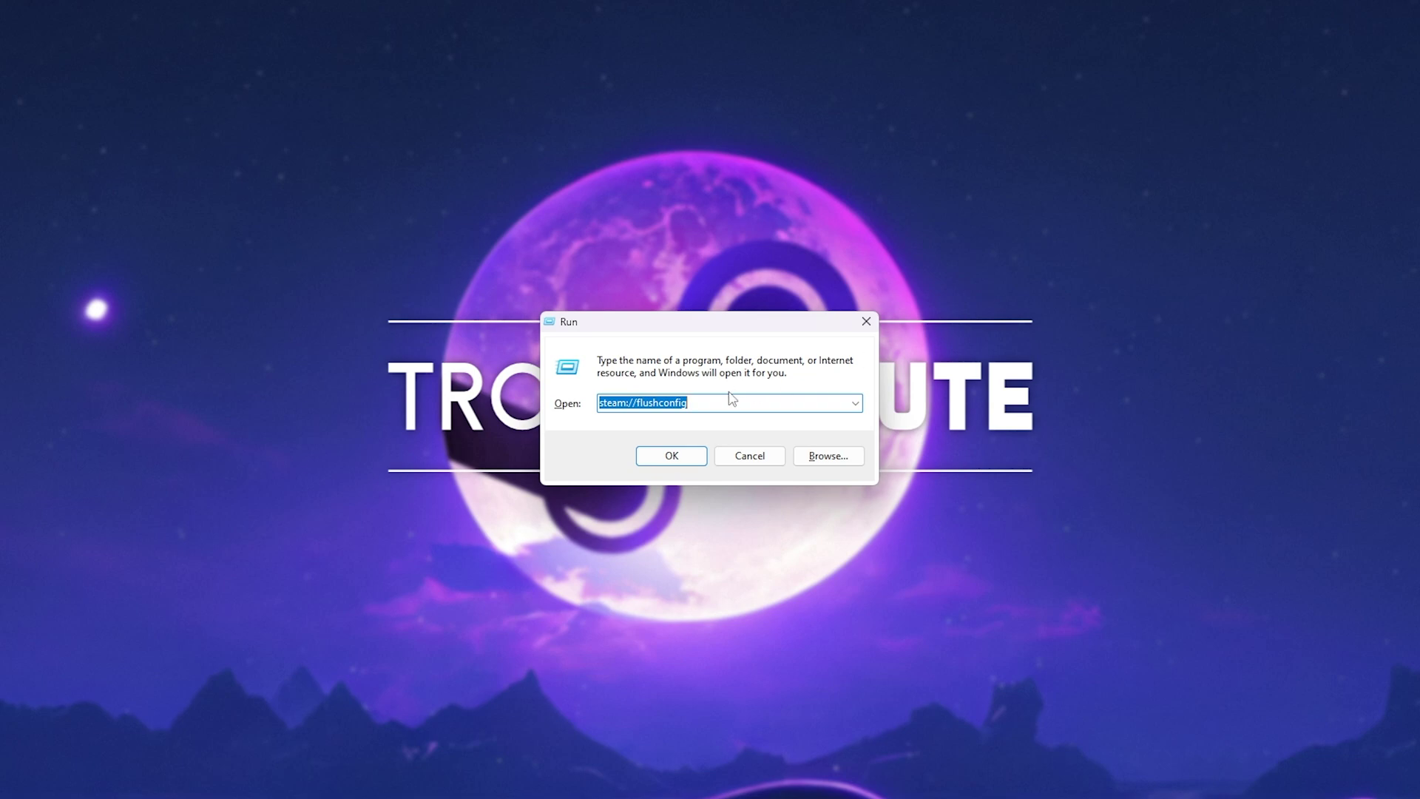
Step: Review the steam://flushconfig text in Run, then execute it with OK
{"action": "left_click", "coordinate": [646, 404]}
{"action": "double_click", "coordinate": [621, 403]}
{"action": "left_click", "coordinate": [629, 403]}
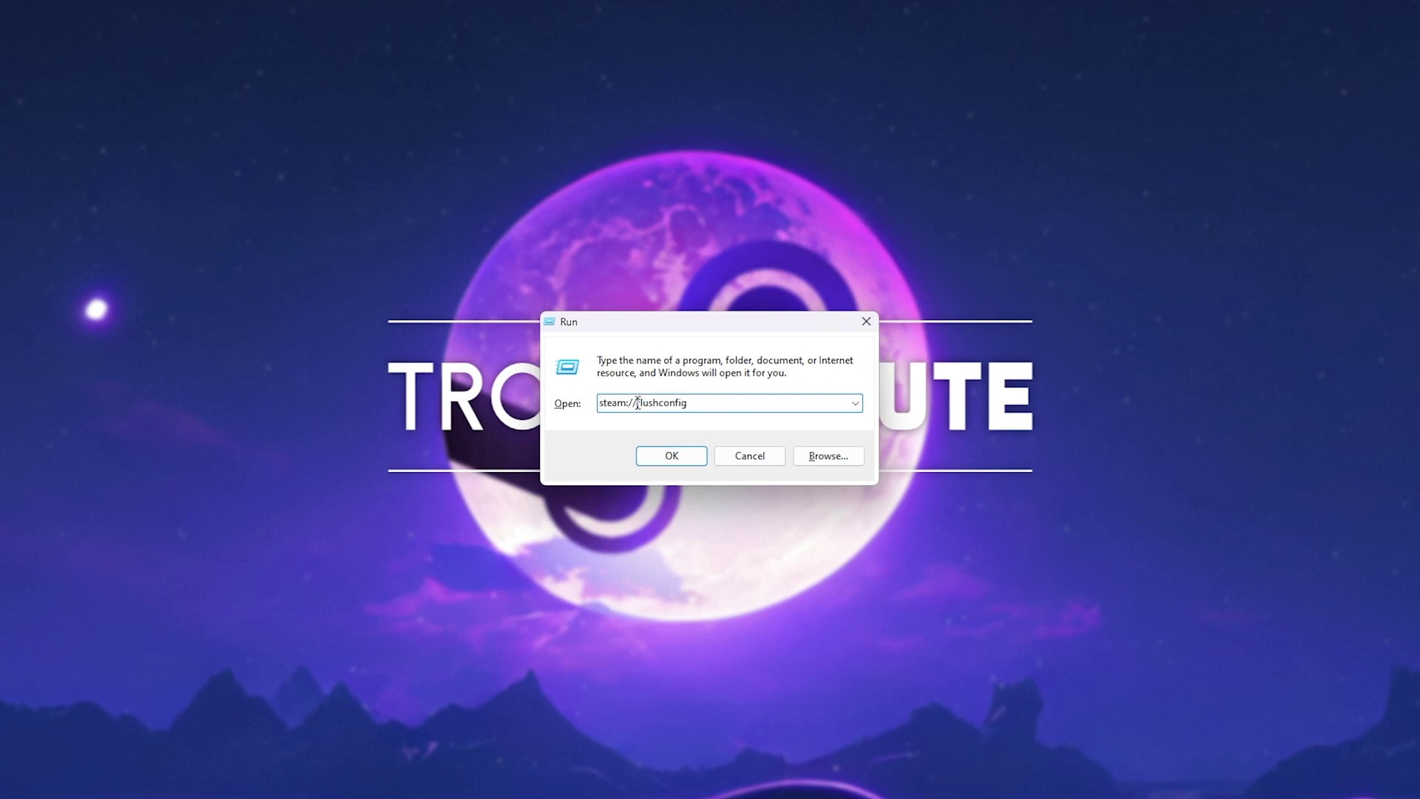
{"action": "left_click_drag", "start_coordinate": [636, 402], "coordinate": [710, 401]}
{"action": "left_click", "coordinate": [671, 455]}
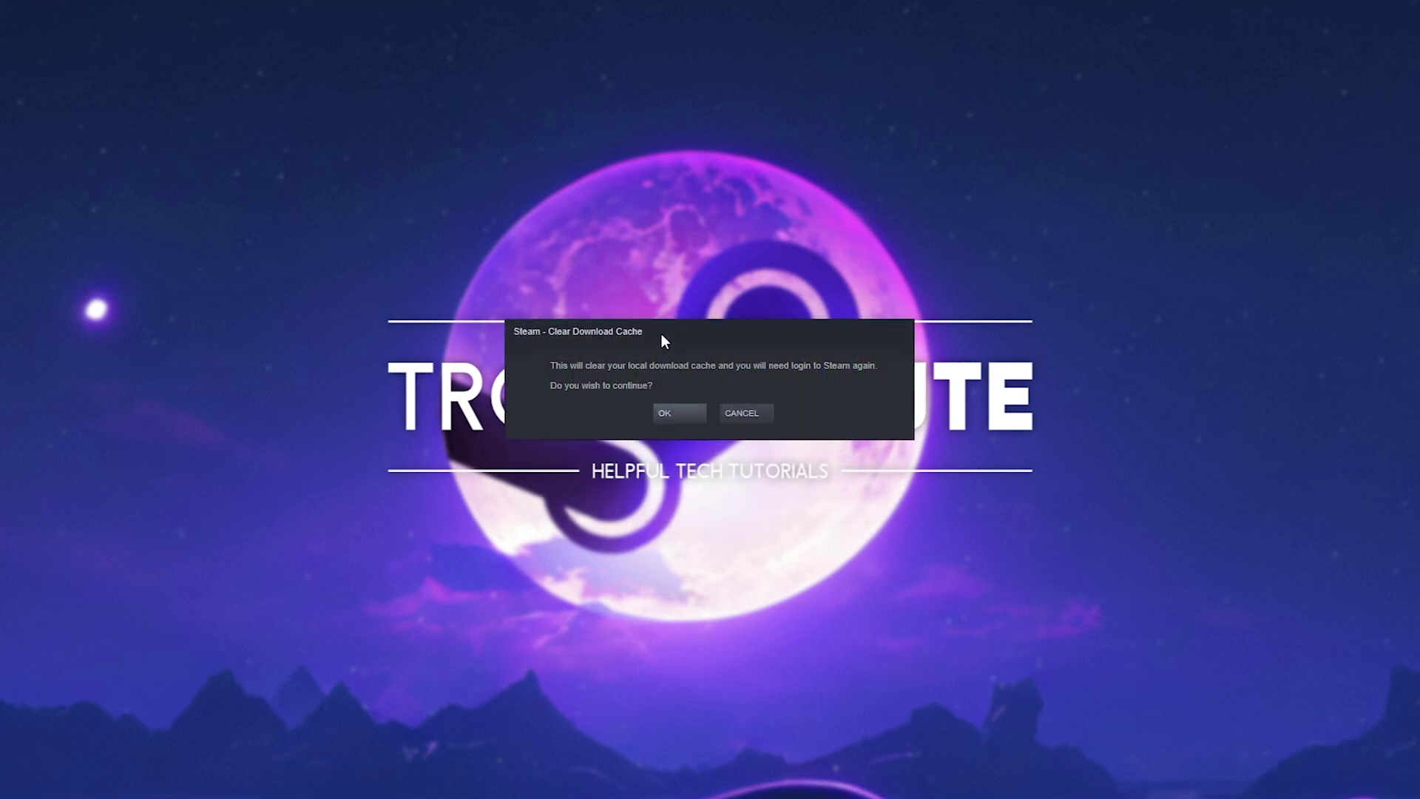
Step: Move the Clear Download Cache confirmation dialog slightly lower on screen
{"action": "left_click_drag", "start_coordinate": [656, 337], "coordinate": [656, 362]}
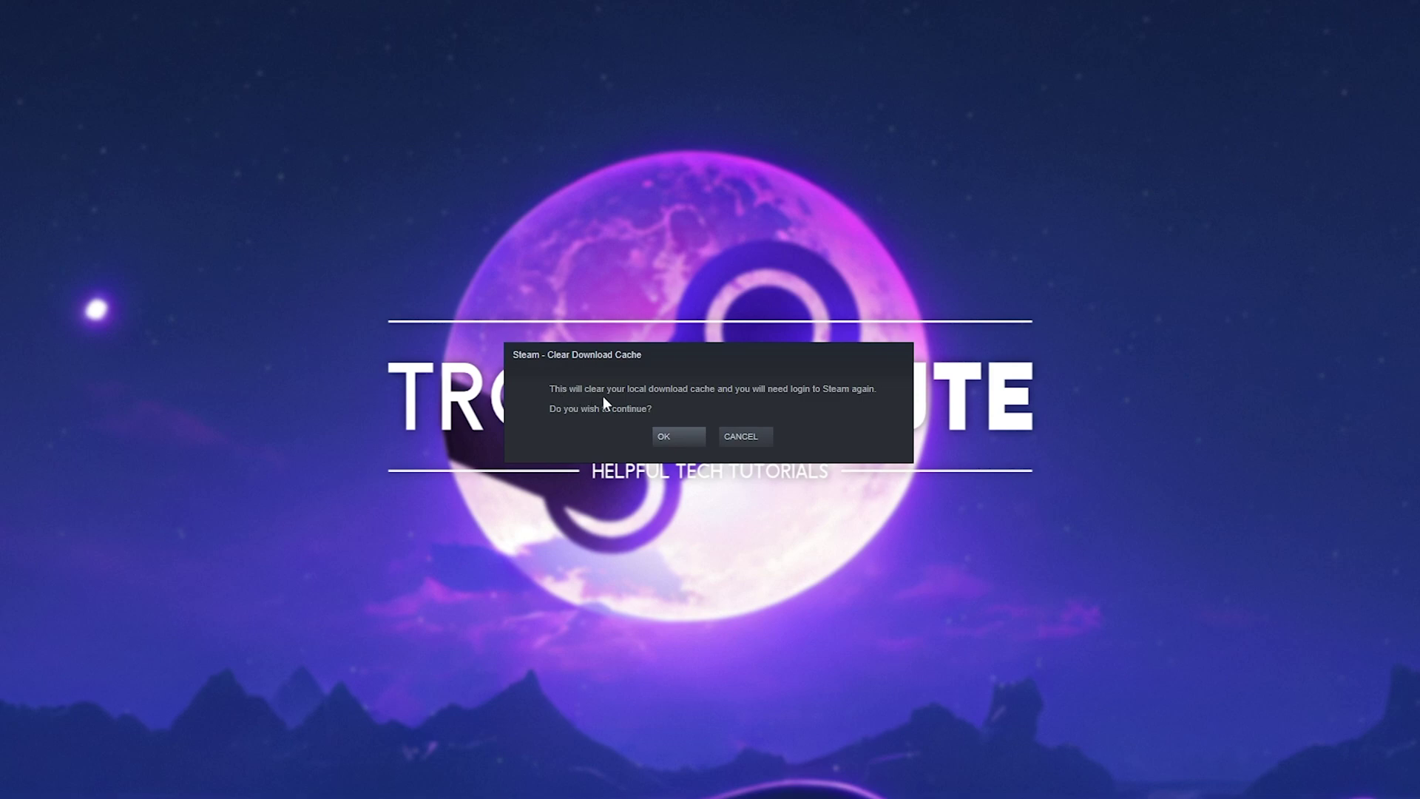